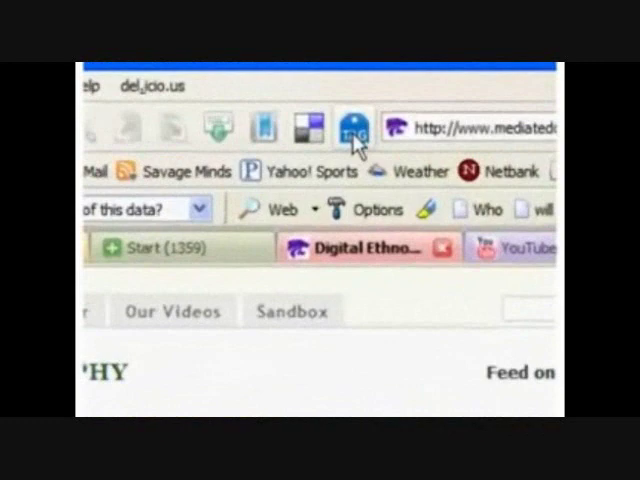
pyautogui.write('digital ethnography ')
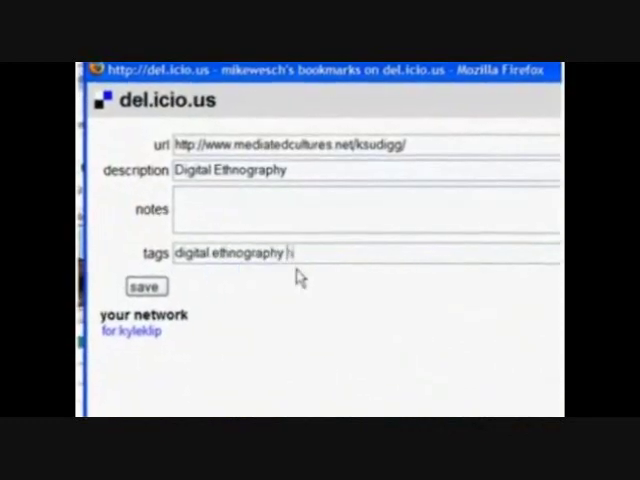
pyautogui.write('hypermedia anthropology')
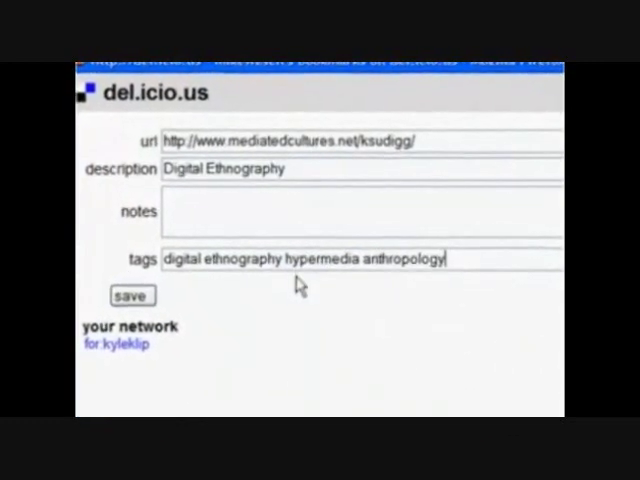
# Step: Save the Digital Ethnography bookmark tagged digital ethnography hypermedia anthropology
pyautogui.click(127, 298)
pyautogui.hotkey('ctrl', 'l')
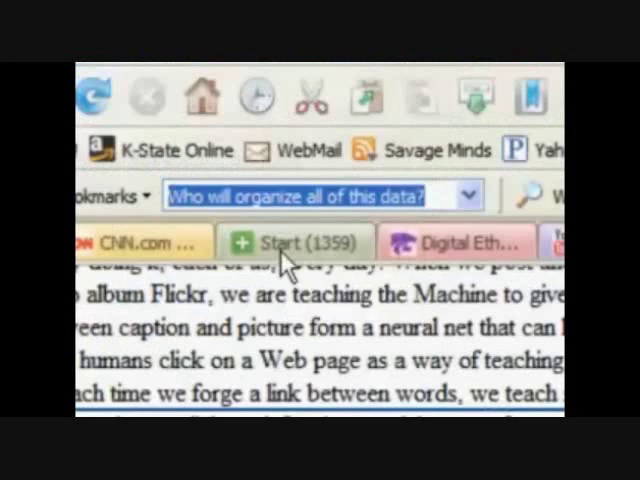
pyautogui.write('We will.Yout')
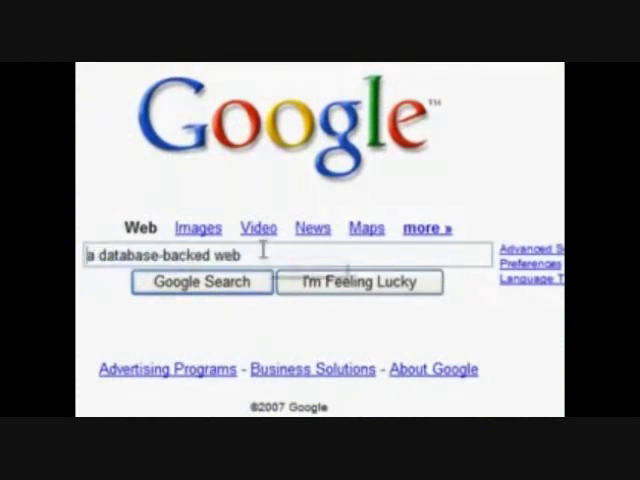
# Step: Use I'm Feeling Lucky on 'we are the web' to reach the Wired article
pyautogui.click(327, 284)
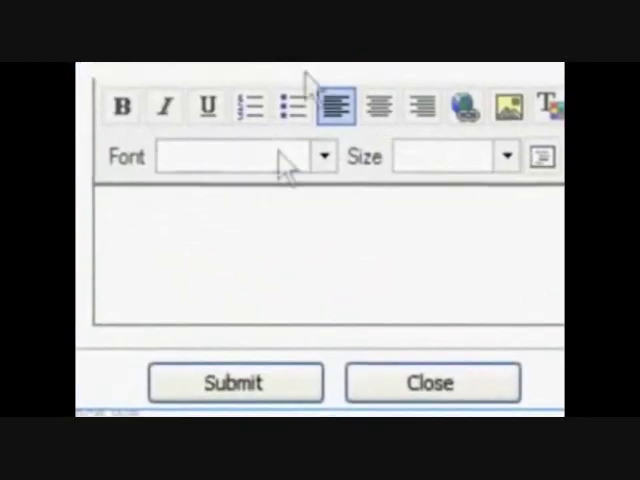
# Step: Place the cursor in the empty comment box to write 'the machine'
pyautogui.click(280, 240)
pyautogui.write('the machine')
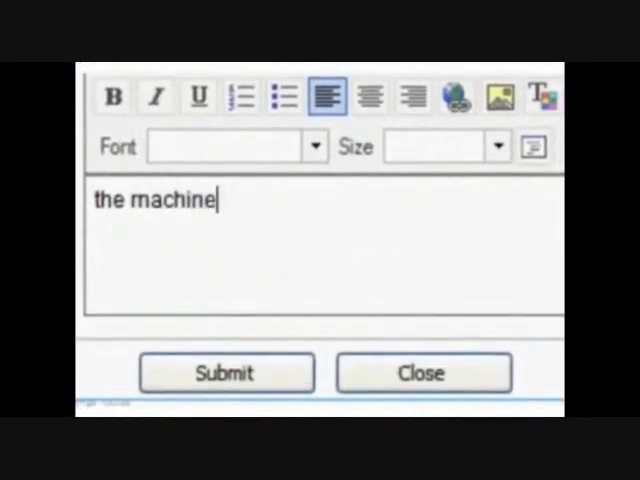